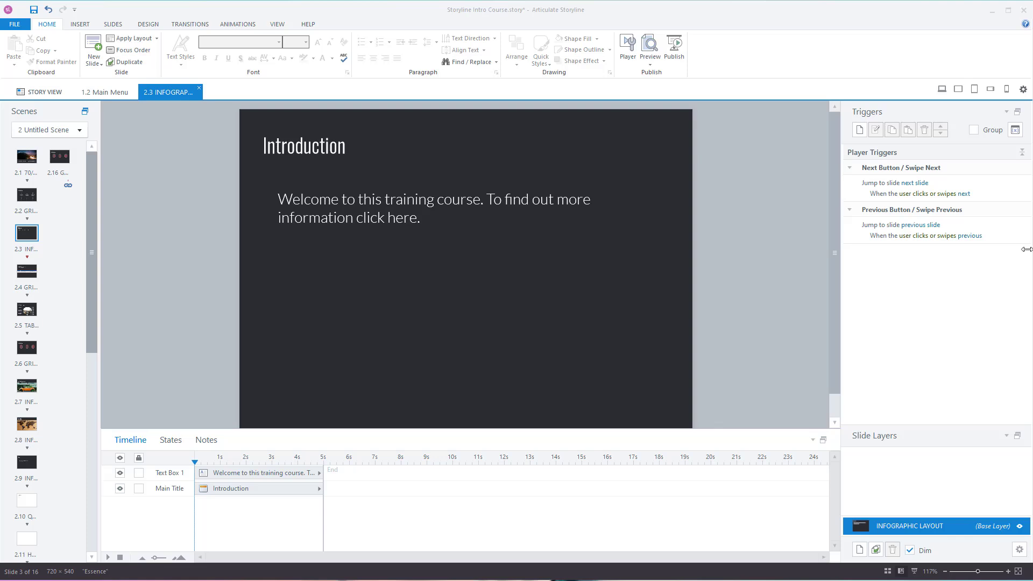
Hyperlink the words 'click here' in the welcome text to google.com
{"action": "left_click", "coordinate": [405, 227]}
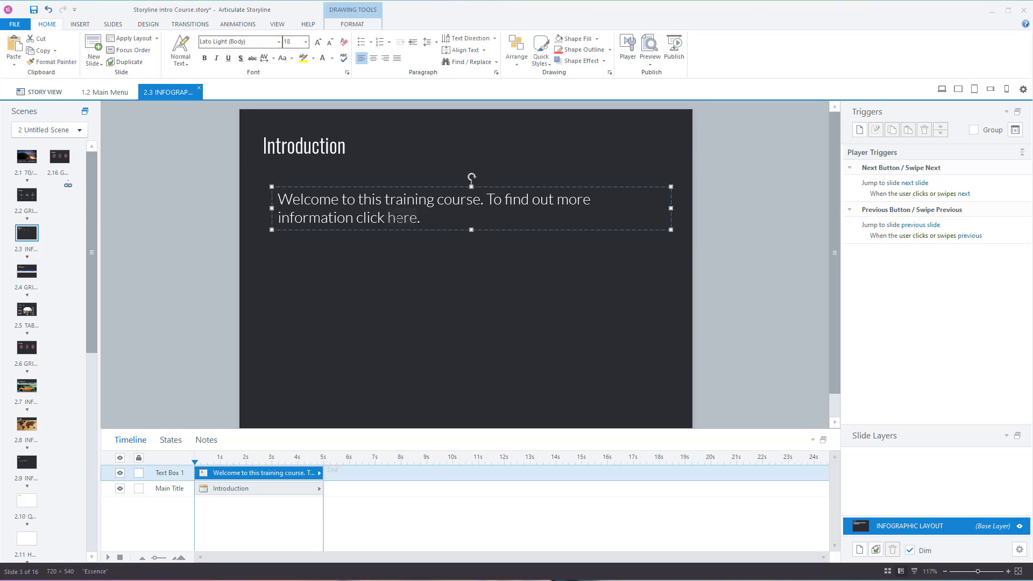
{"action": "left_click", "coordinate": [375, 218]}
{"action": "right_click", "coordinate": [376, 222]}
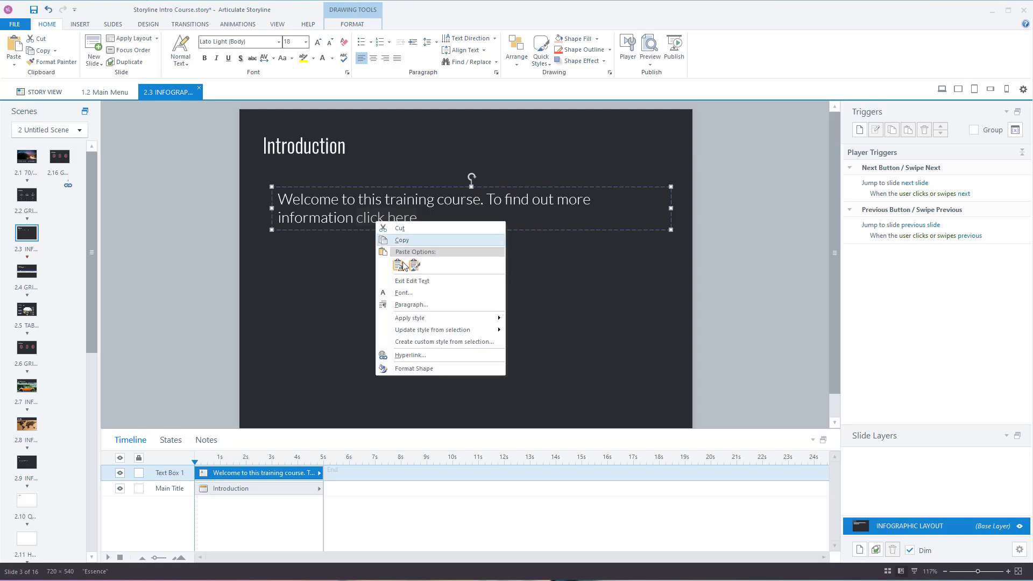
{"action": "left_click", "coordinate": [427, 356]}
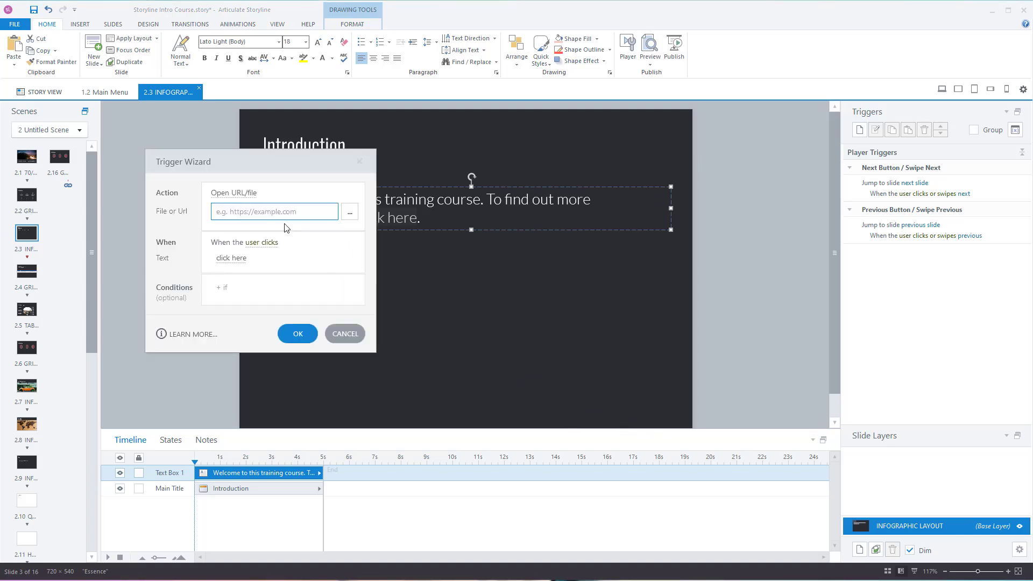
{"action": "left_click_drag", "start_coordinate": [290, 163], "coordinate": [515, 224]}
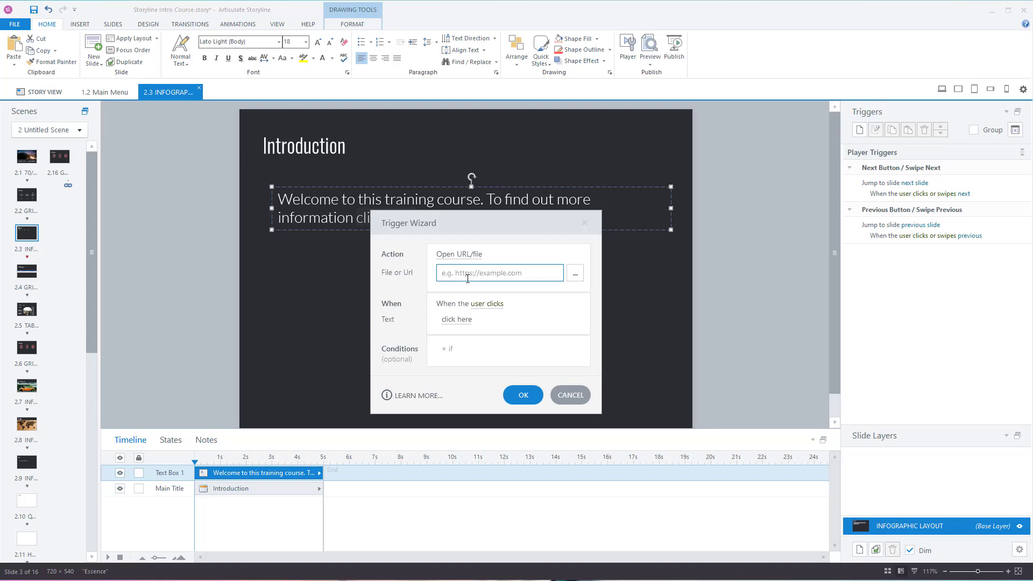
{"action": "type", "text": "google.com"}
{"action": "left_click", "coordinate": [523, 398]}
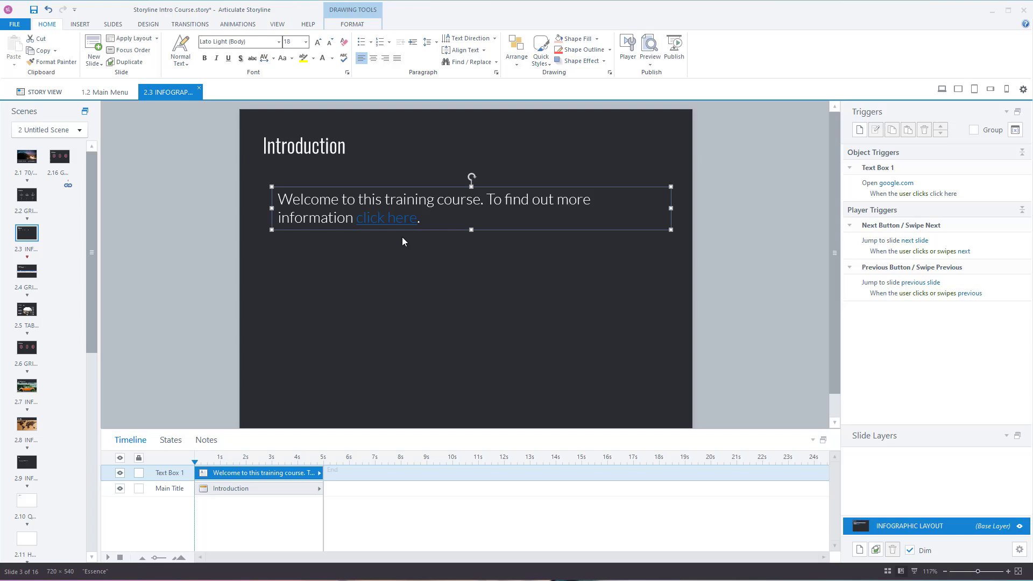
Draw a button in the second blue style below the welcome text and label it 'Google'
{"action": "left_click", "coordinate": [659, 322]}
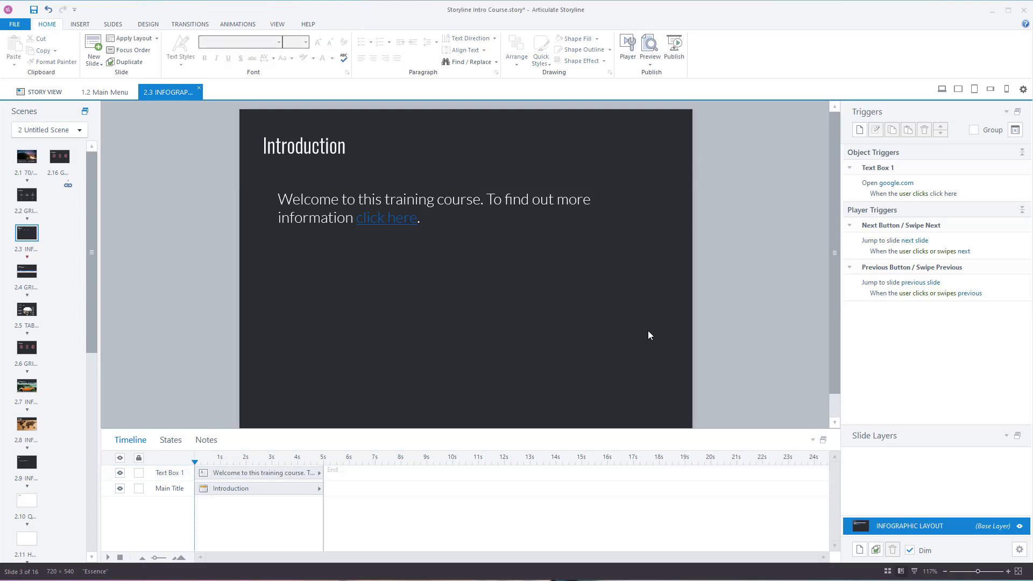
{"action": "left_click", "coordinate": [83, 28]}
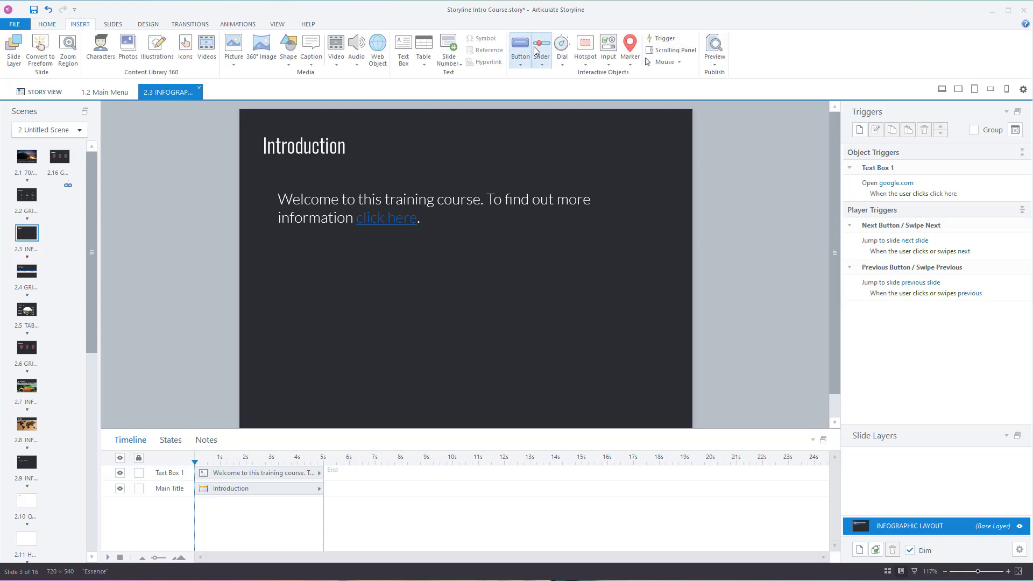
{"action": "left_click", "coordinate": [523, 64]}
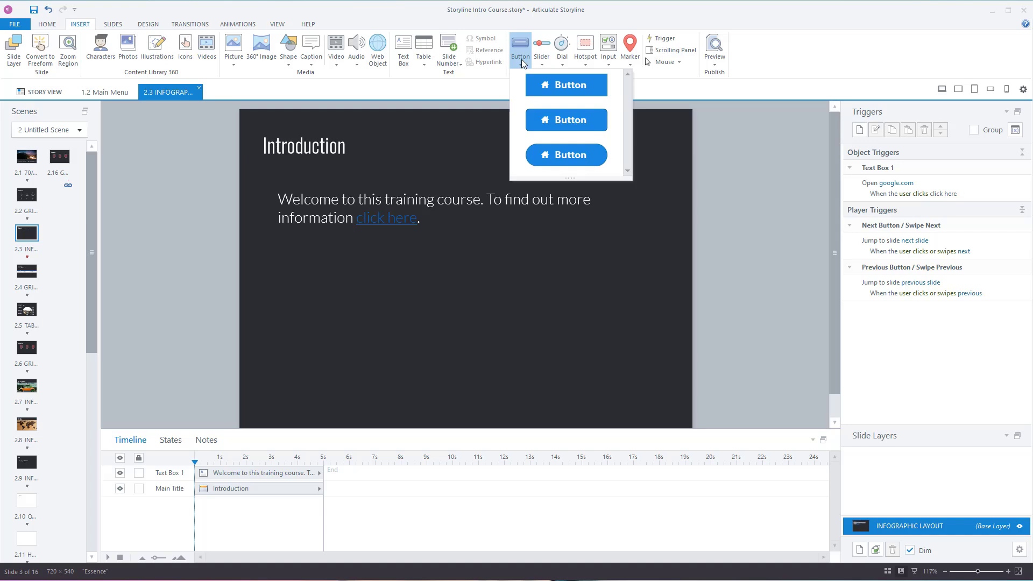
{"action": "left_click", "coordinate": [560, 121]}
{"action": "left_click_drag", "start_coordinate": [380, 301], "coordinate": [539, 348]}
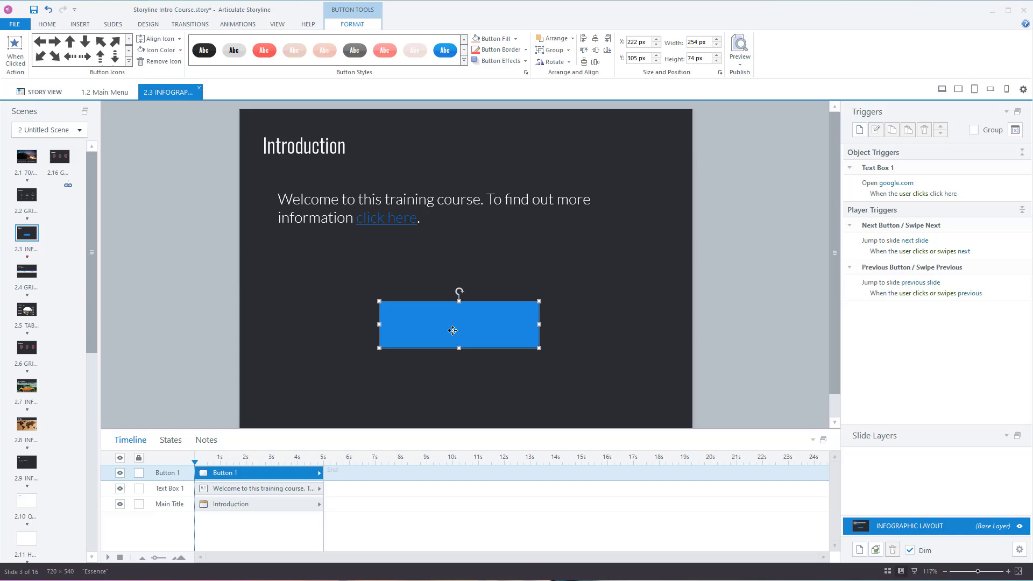
{"action": "type", "text": "Google"}
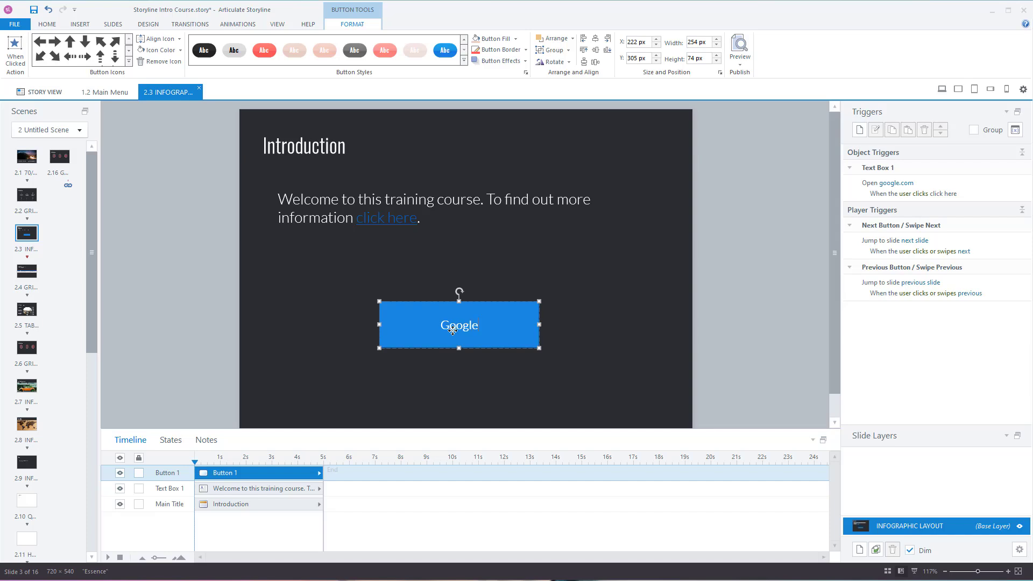
{"action": "left_click", "coordinate": [605, 345]}
{"action": "left_click", "coordinate": [539, 344]}
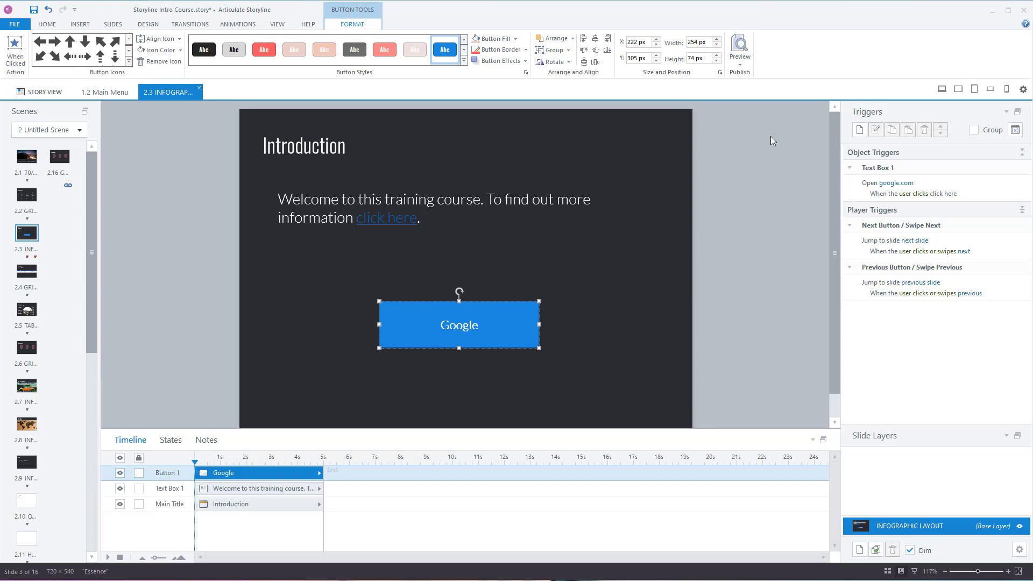
Add an Open URL/file trigger to the Google button that opens google.com
{"action": "left_click", "coordinate": [862, 131]}
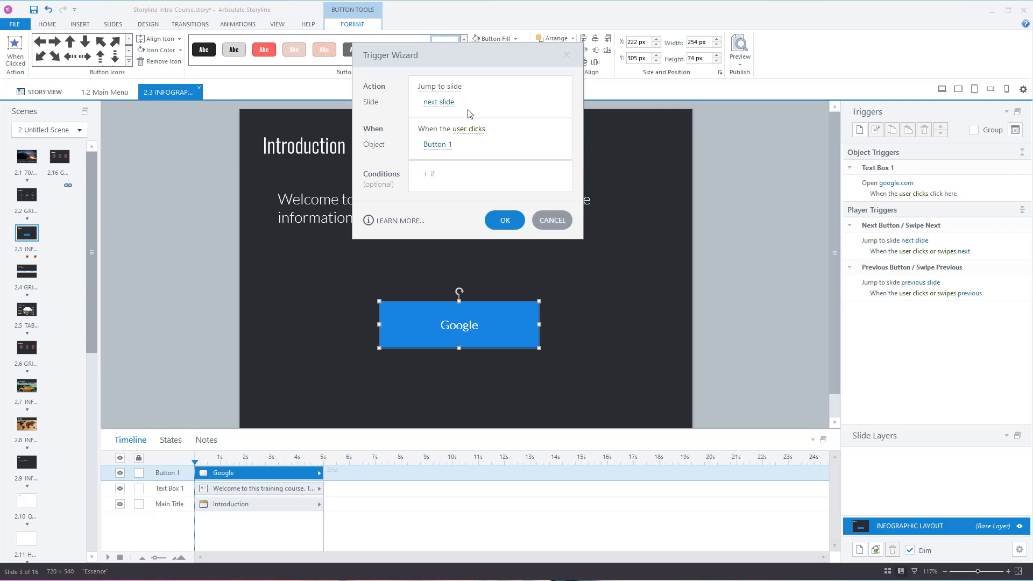
{"action": "left_click", "coordinate": [446, 87]}
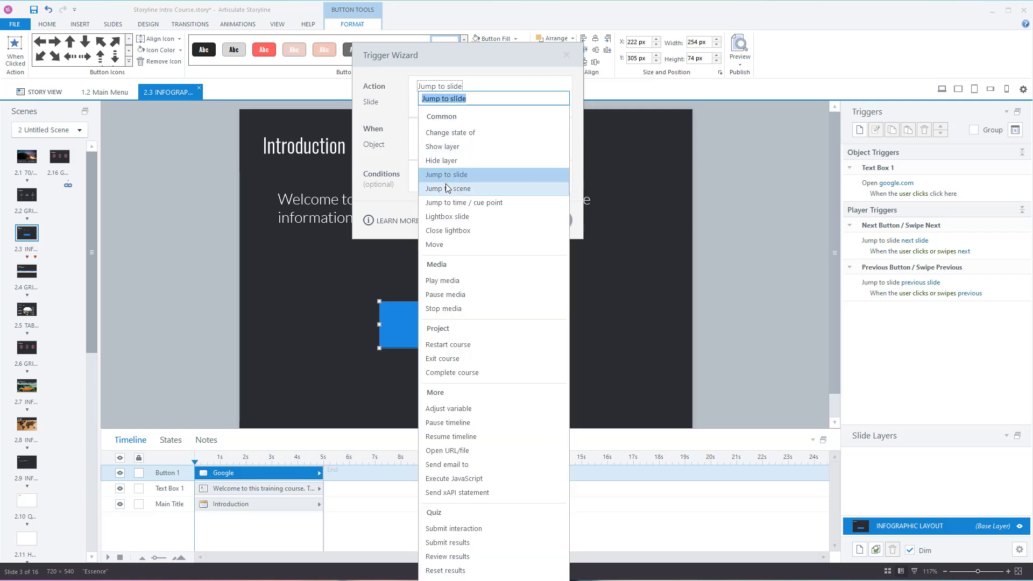
{"action": "left_click", "coordinate": [486, 454]}
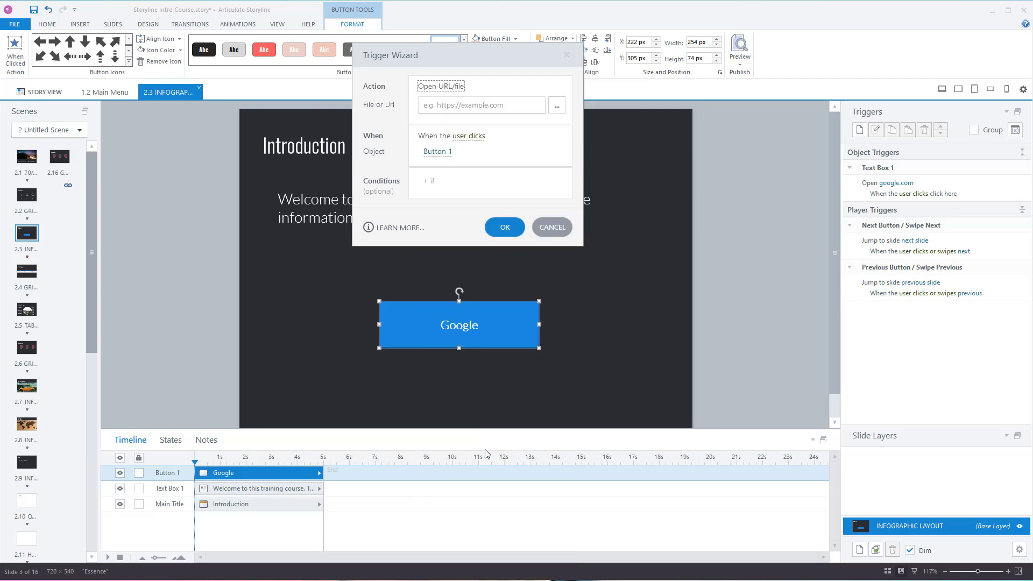
{"action": "left_click", "coordinate": [452, 106]}
{"action": "type", "text": "ww."}
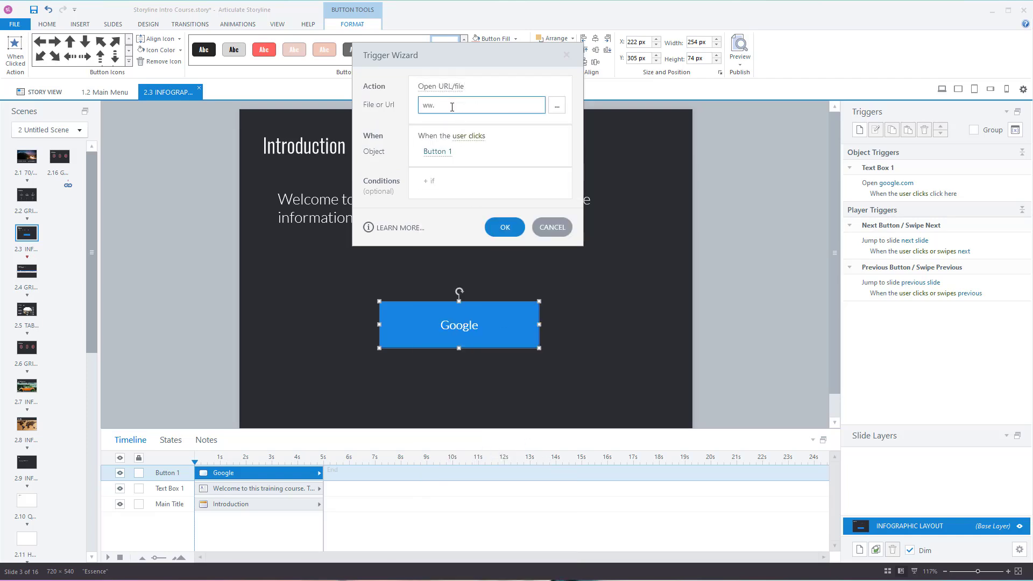
{"action": "type", "text": "w"}
{"action": "key", "text": "BackSpace"}
{"action": "key", "text": "BackSpace"}
{"action": "key", "text": "BackSpace"}
{"action": "key", "text": "BackSpace"}
{"action": "type", "text": "googl"}
{"action": "key", "text": "BackSpace"}
{"action": "key", "text": "BackSpace"}
{"action": "type", "text": "gle.com"}
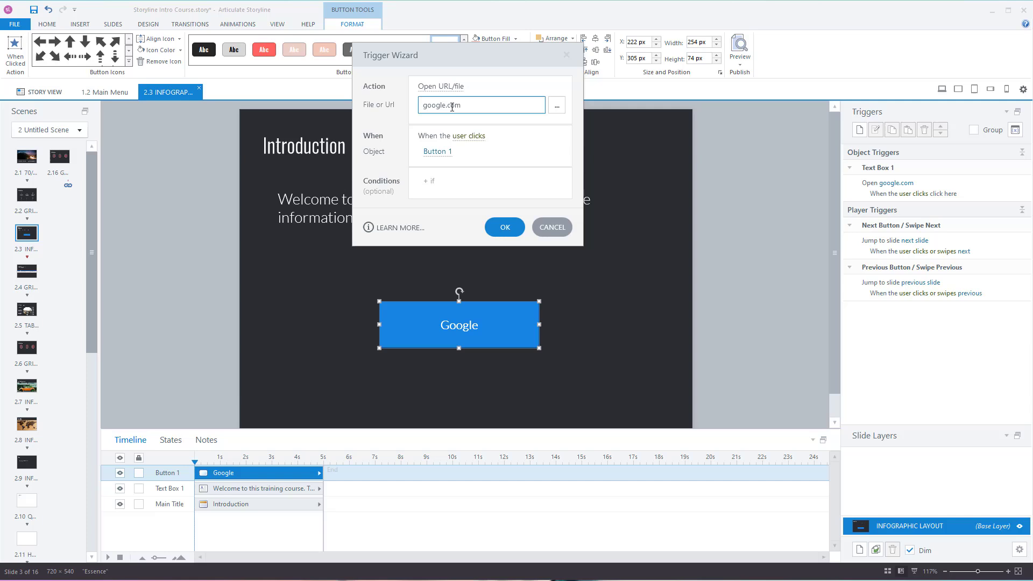
{"action": "left_click", "coordinate": [509, 229]}
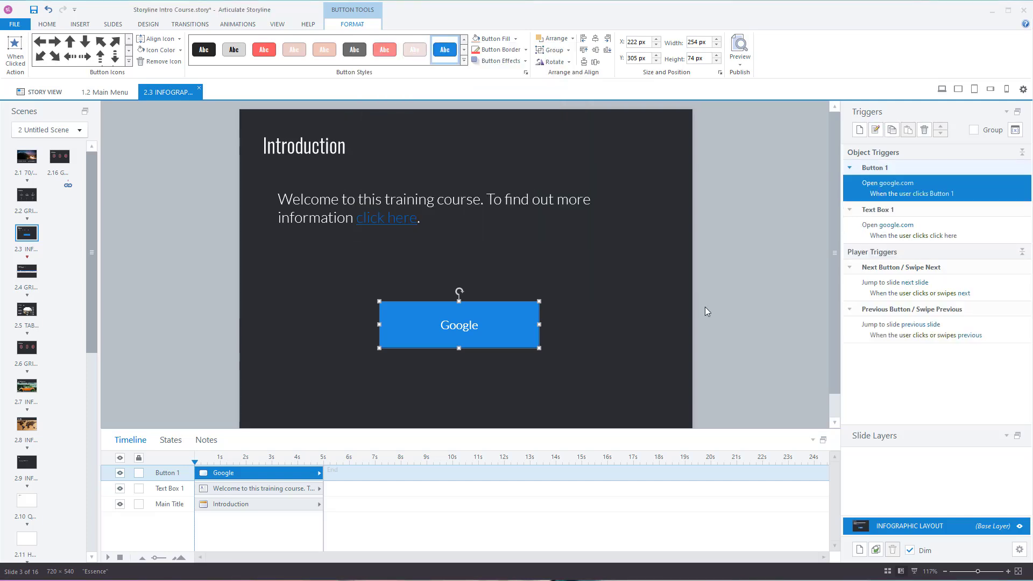
{"action": "left_click", "coordinate": [706, 312]}
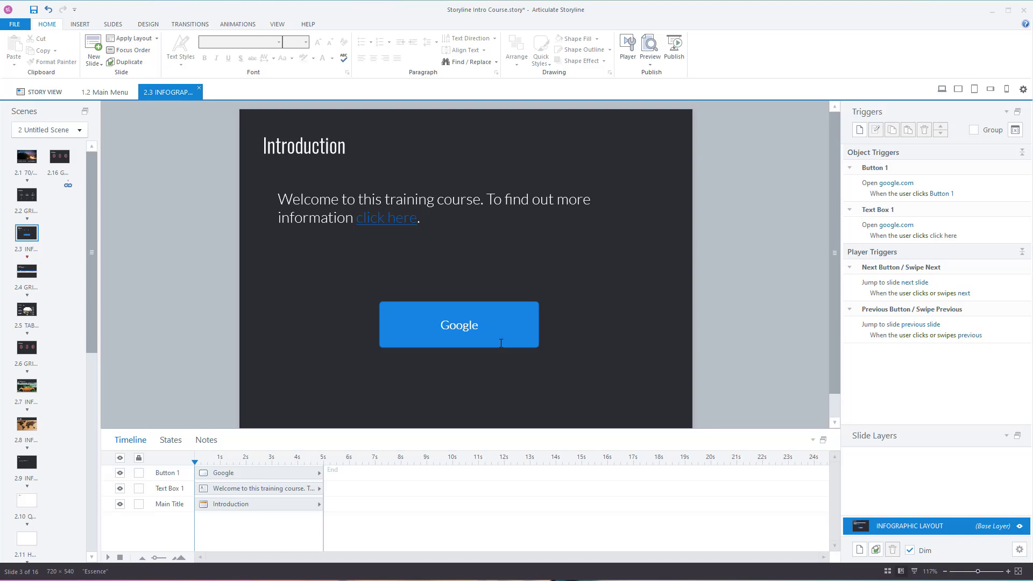
Preview the current slide and test both the 'click here' link and the Google button
{"action": "left_click", "coordinate": [651, 60]}
{"action": "left_click", "coordinate": [669, 75]}
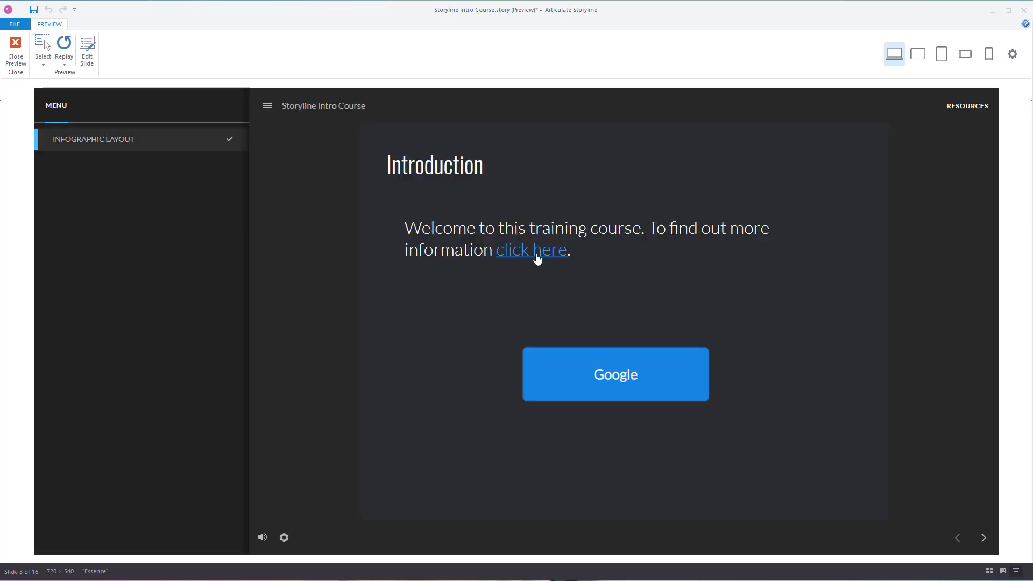
{"action": "left_click", "coordinate": [537, 253]}
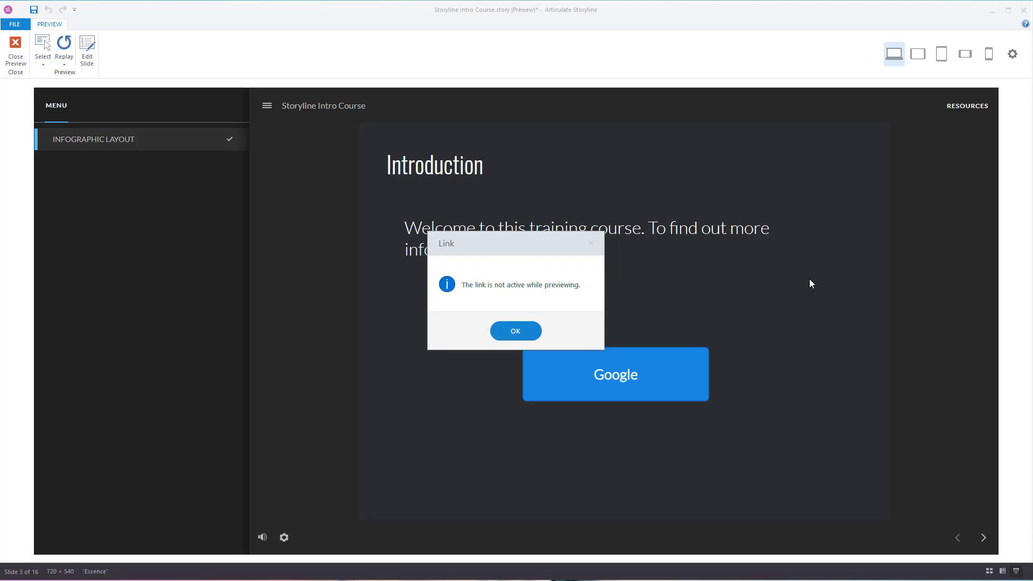
{"action": "left_click", "coordinate": [522, 339]}
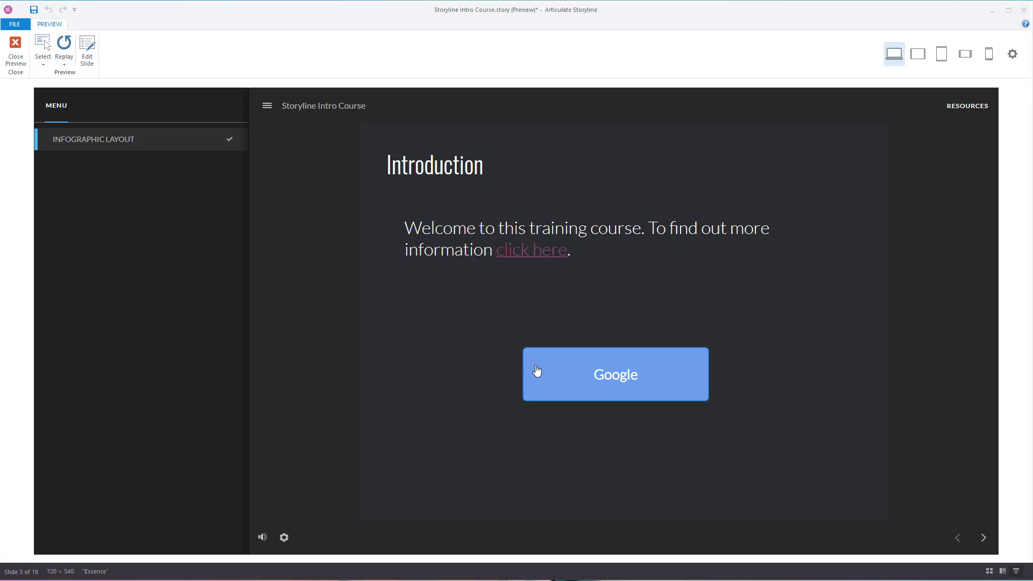
{"action": "left_click", "coordinate": [566, 393]}
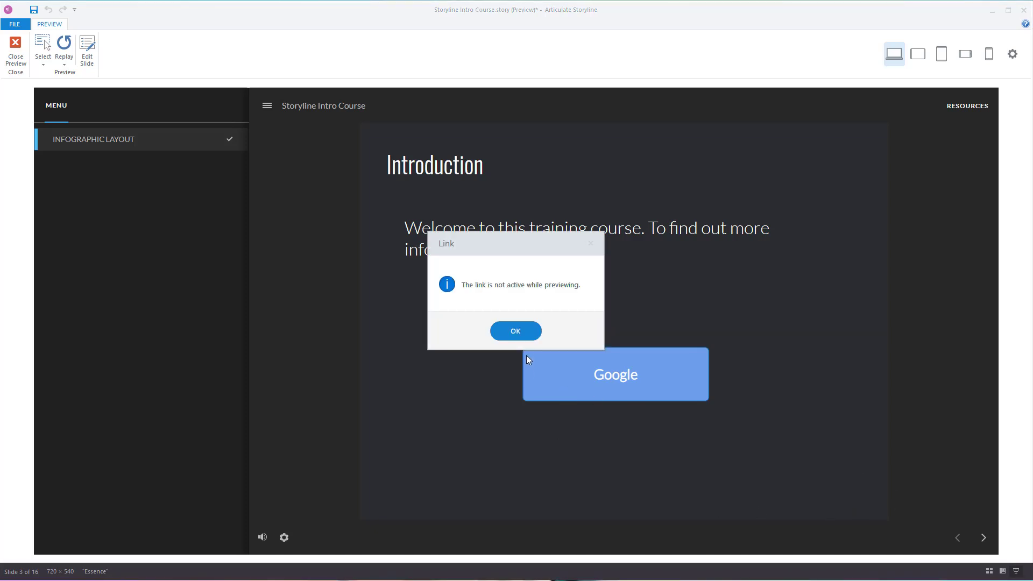
{"action": "left_click", "coordinate": [525, 329]}
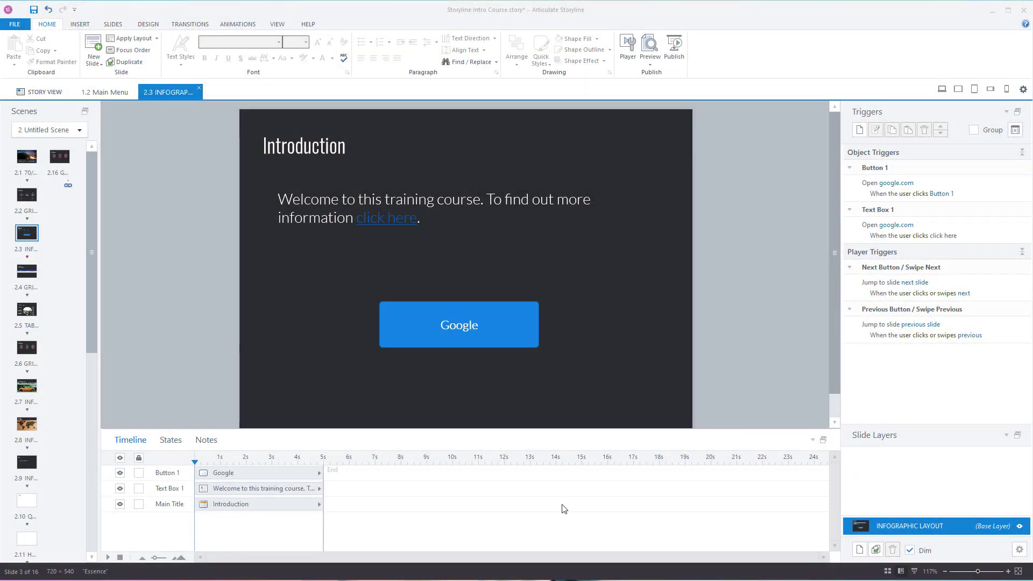
Change the Google button's trigger address from google.com to yahoo.co.uk
{"action": "left_click", "coordinate": [536, 317]}
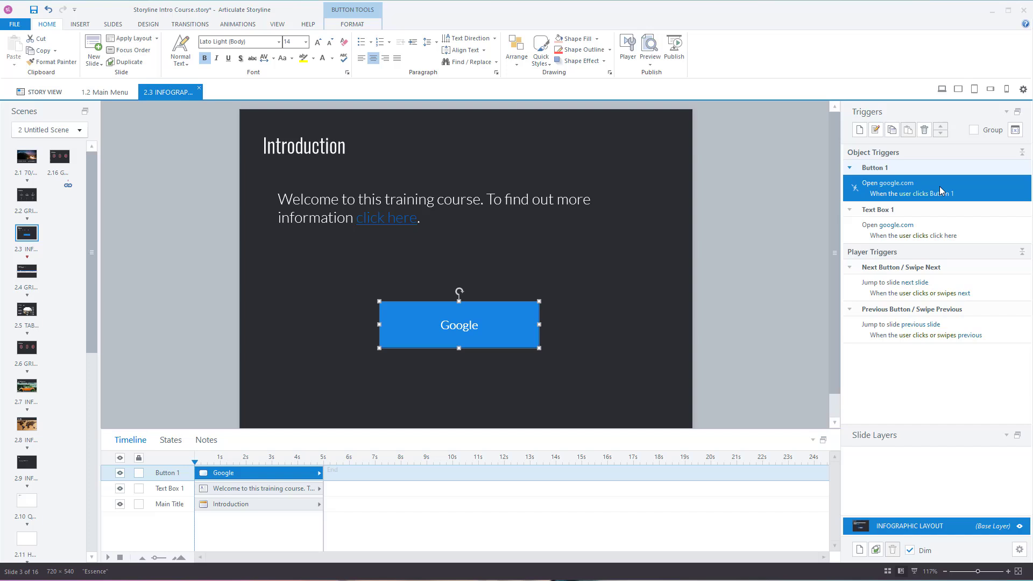
{"action": "left_click", "coordinate": [891, 186]}
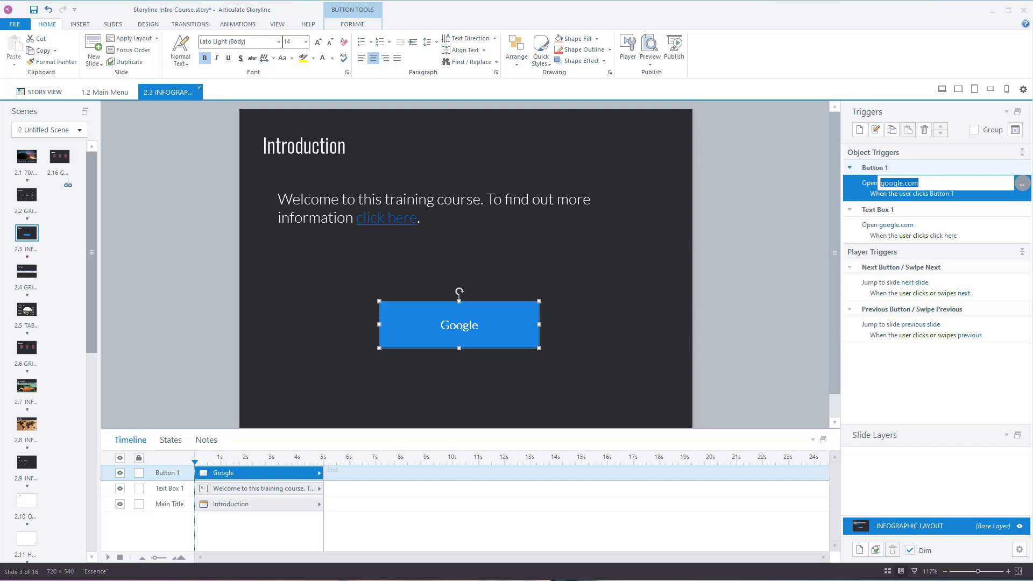
{"action": "type", "text": "yahoo.co.uk"}
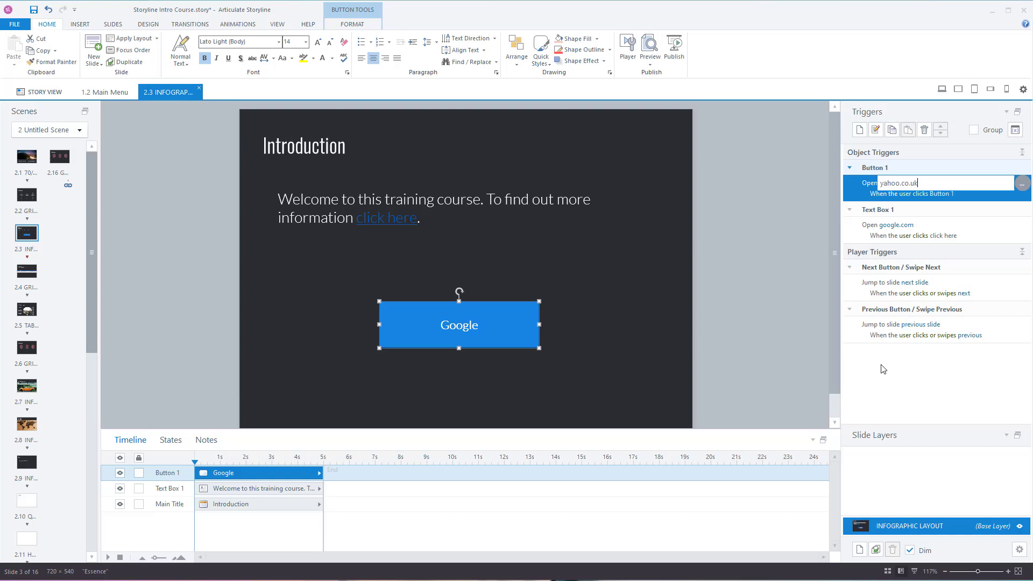
{"action": "left_click", "coordinate": [785, 366]}
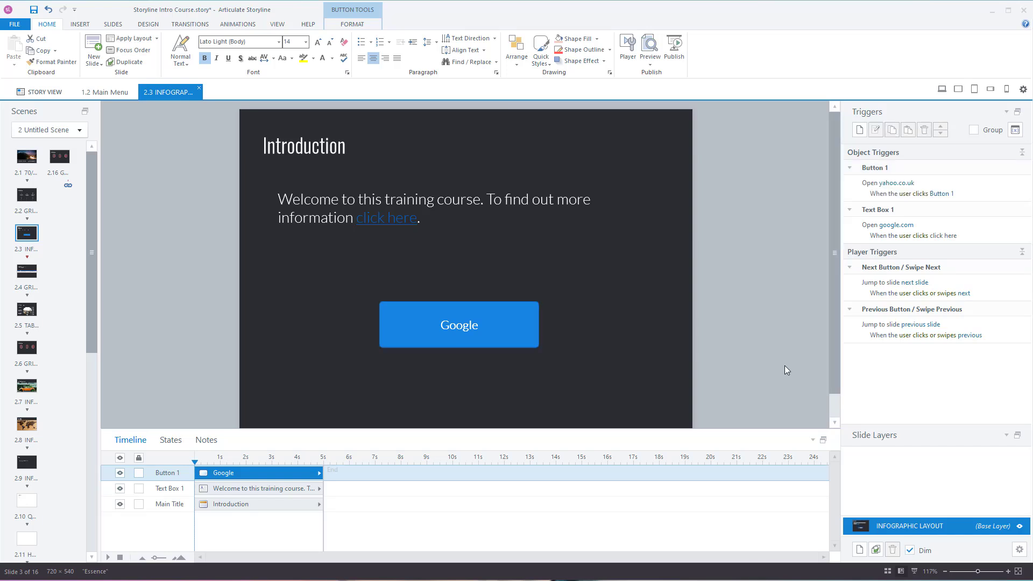
Try browsing for a local file for the trigger, cancel, and select the yahoo.co.uk trigger
{"action": "left_click", "coordinate": [910, 184]}
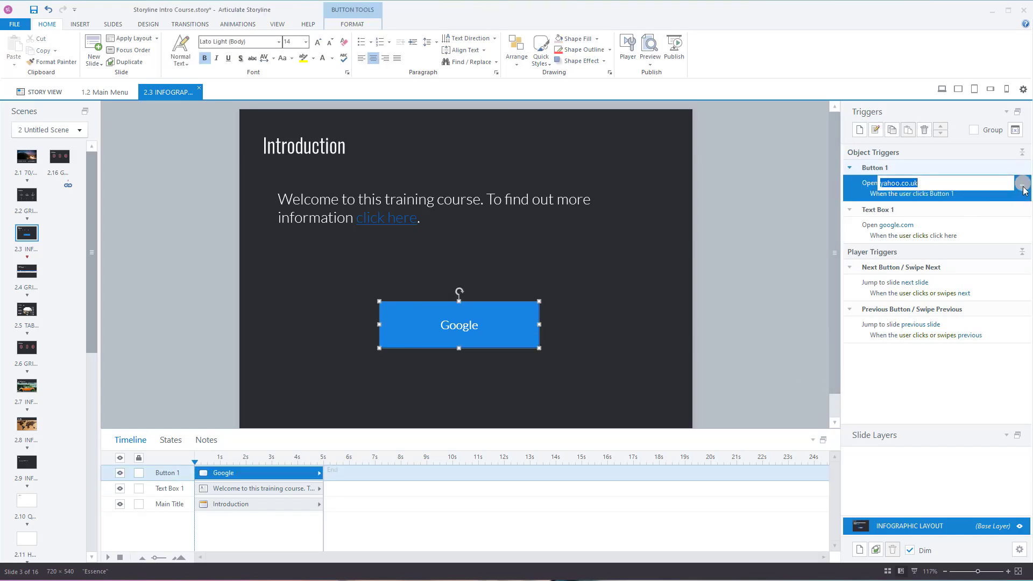
{"action": "left_click", "coordinate": [1022, 185]}
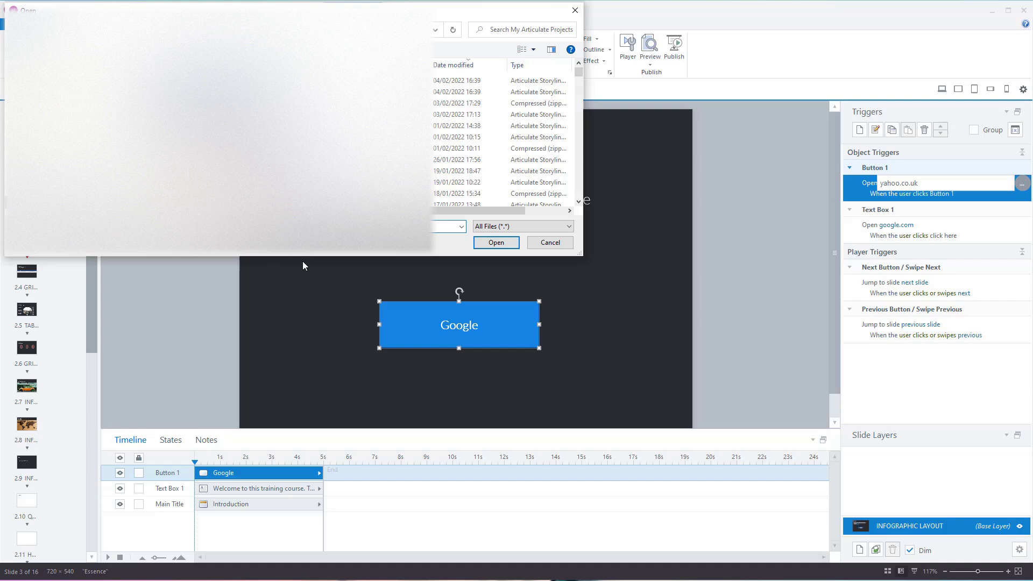
{"action": "left_click", "coordinate": [541, 247]}
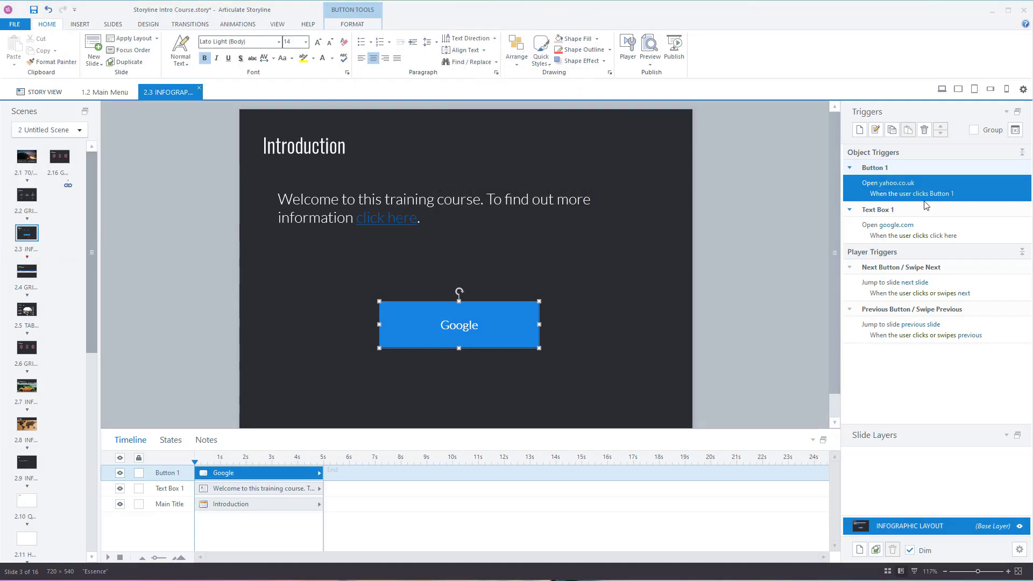
{"action": "left_click", "coordinate": [545, 341]}
{"action": "left_click", "coordinate": [955, 184]}
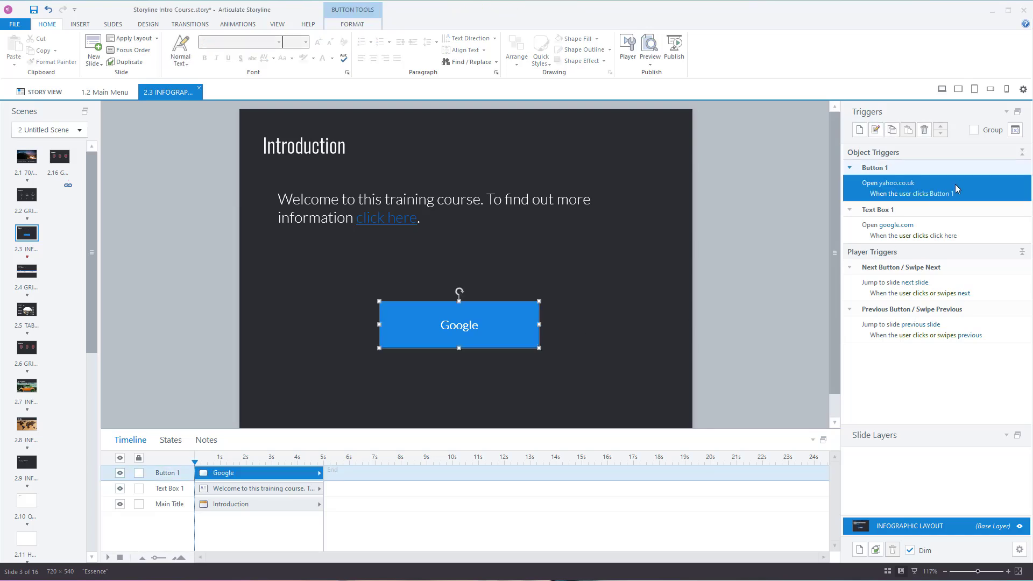
Delete the button's yahoo.co.uk trigger, then start and cancel a new trigger for the button
{"action": "key", "text": "Delete"}
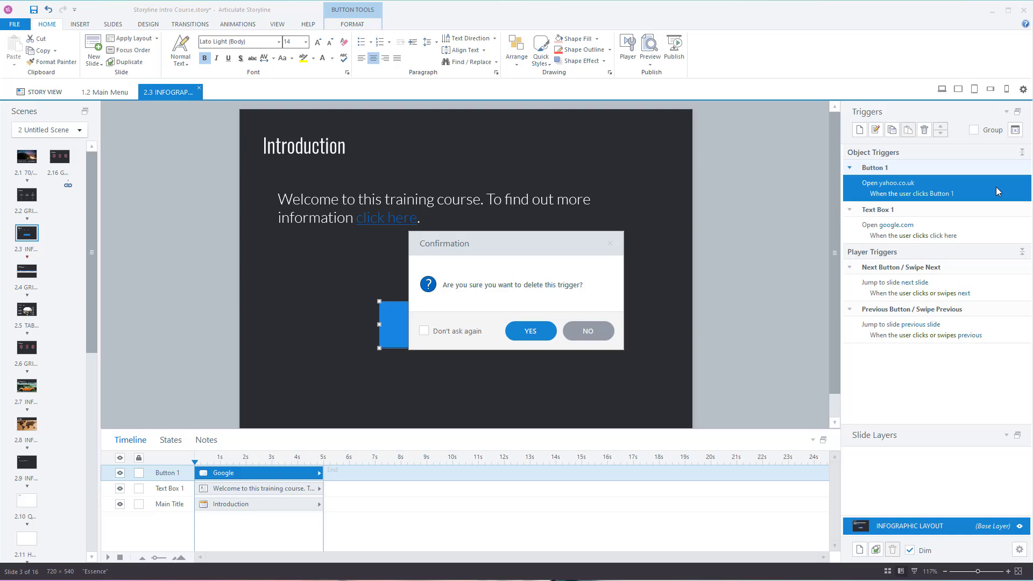
{"action": "left_click", "coordinate": [550, 336]}
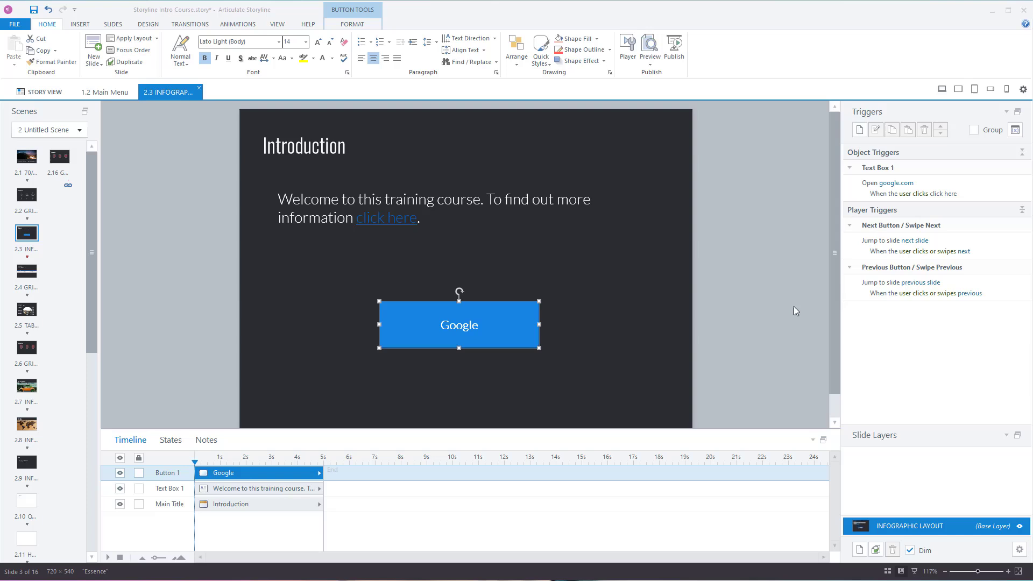
{"action": "left_click", "coordinate": [570, 328]}
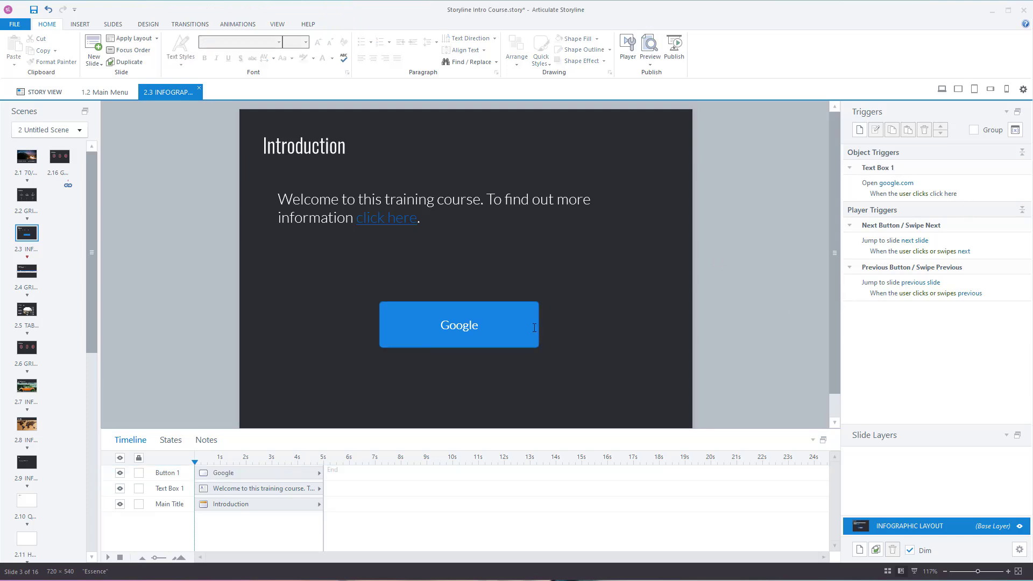
{"action": "left_click", "coordinate": [511, 328]}
{"action": "left_click", "coordinate": [861, 133]}
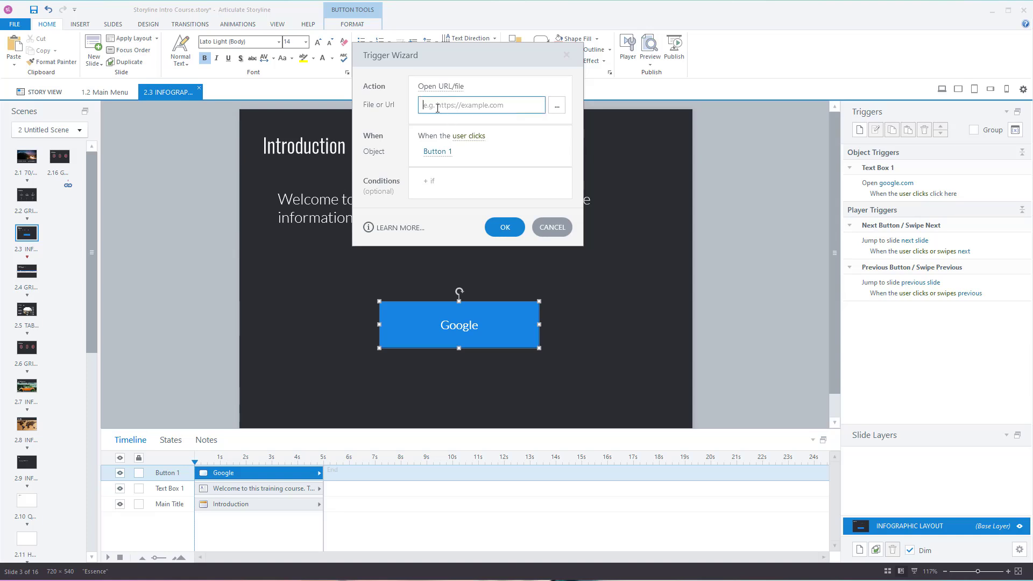
{"action": "left_click", "coordinate": [560, 229]}
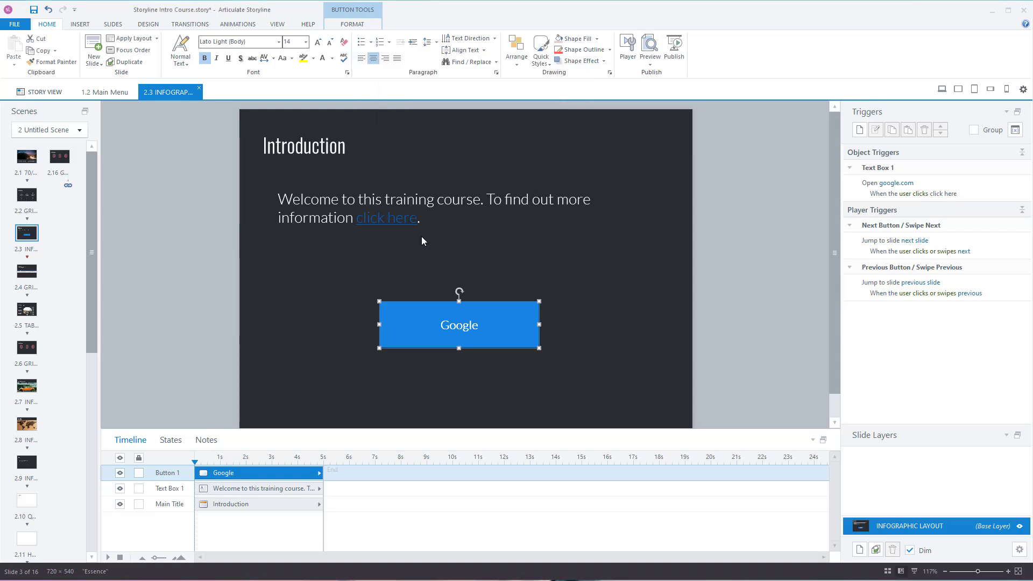
Delete the 'click here' text box's google.com trigger after reviewing its address unchanged
{"action": "left_click", "coordinate": [418, 221]}
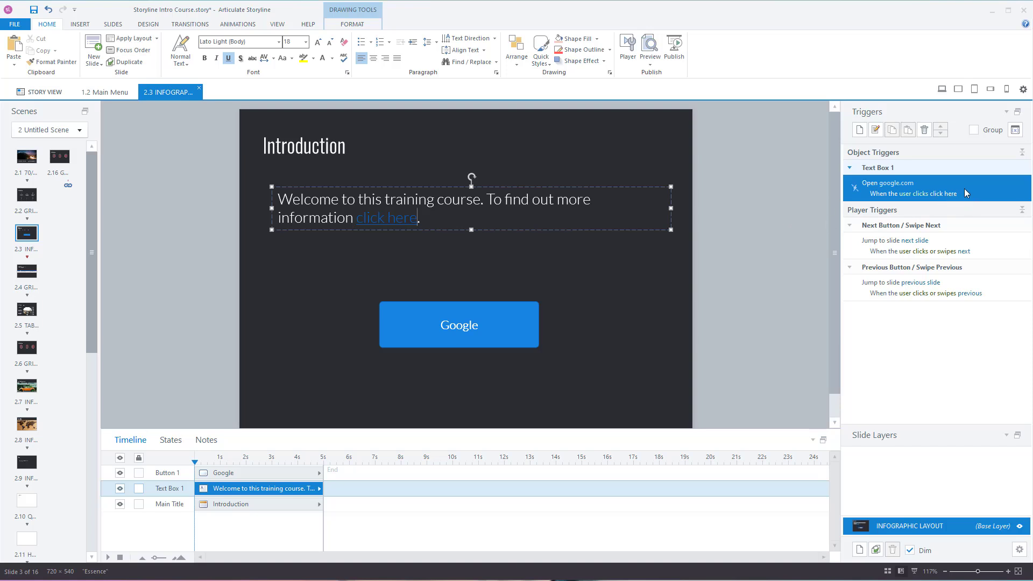
{"action": "left_click", "coordinate": [904, 183]}
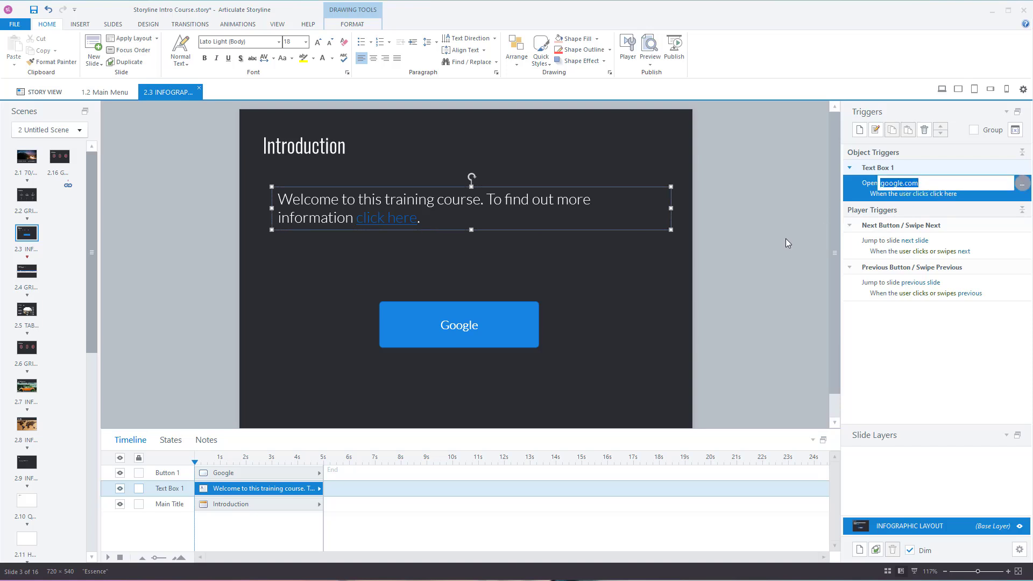
{"action": "left_click", "coordinate": [645, 282]}
{"action": "left_click", "coordinate": [622, 205]}
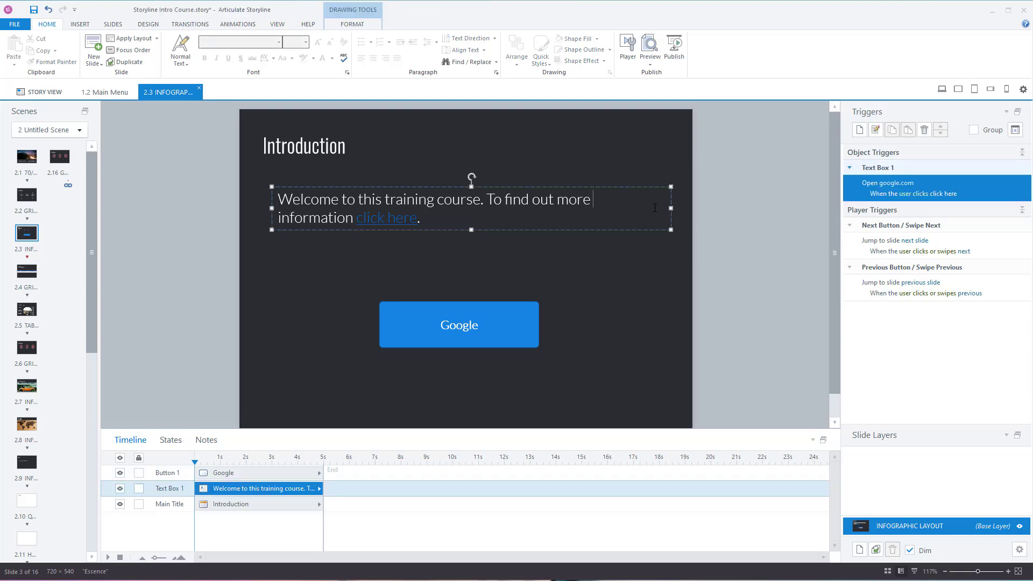
{"action": "left_click", "coordinate": [958, 184]}
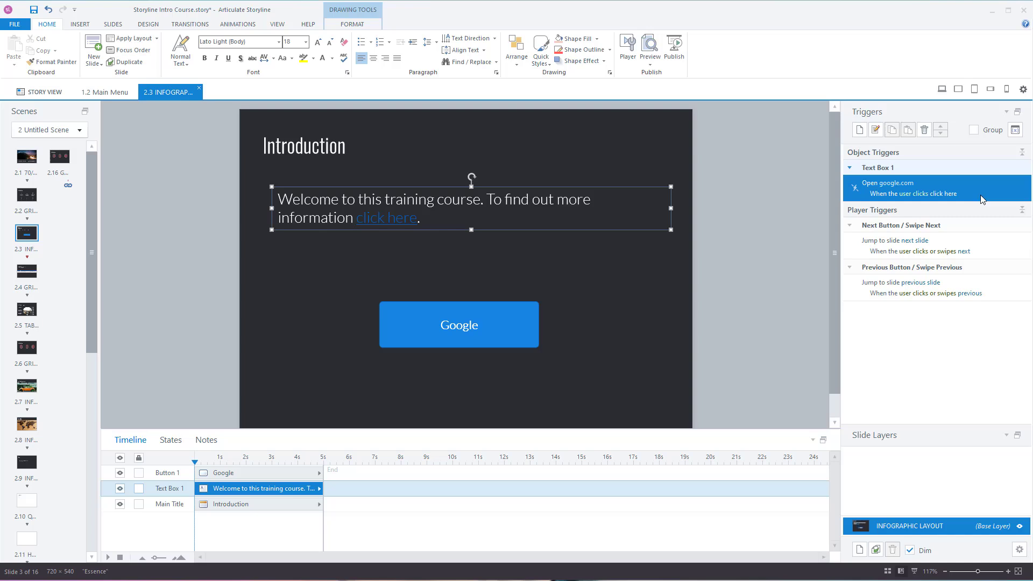
{"action": "key", "text": "Delete"}
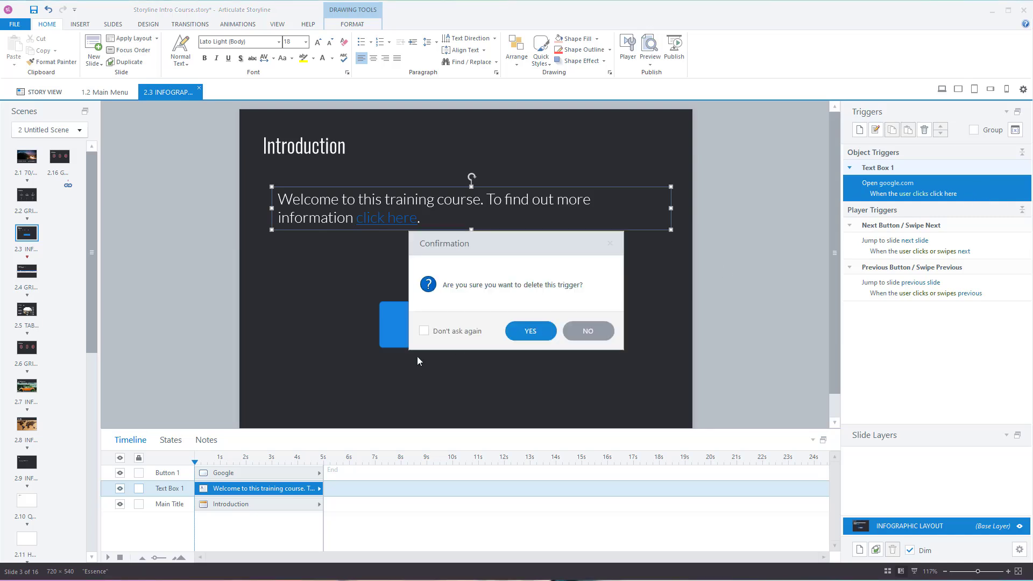
{"action": "left_click", "coordinate": [524, 331]}
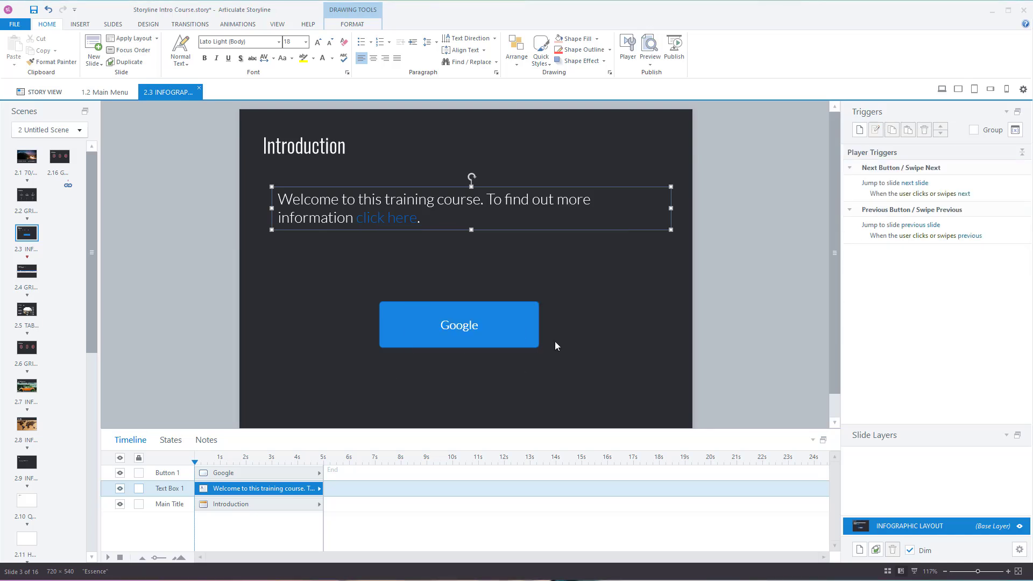
{"action": "left_click", "coordinate": [631, 296]}
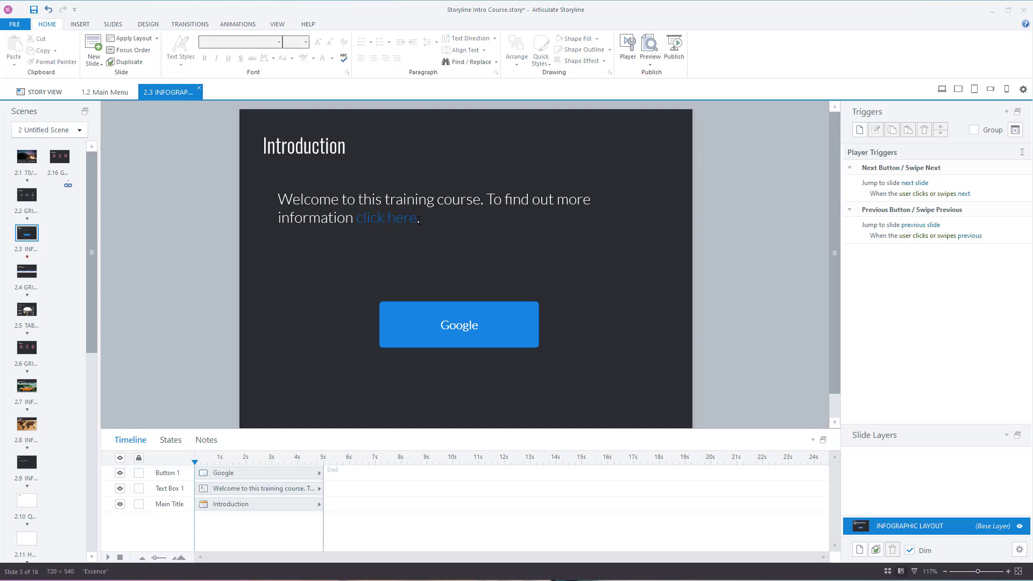
Open the Hyperlink Trigger Wizard for the 'click here' words with no address entered
{"action": "left_click", "coordinate": [419, 219]}
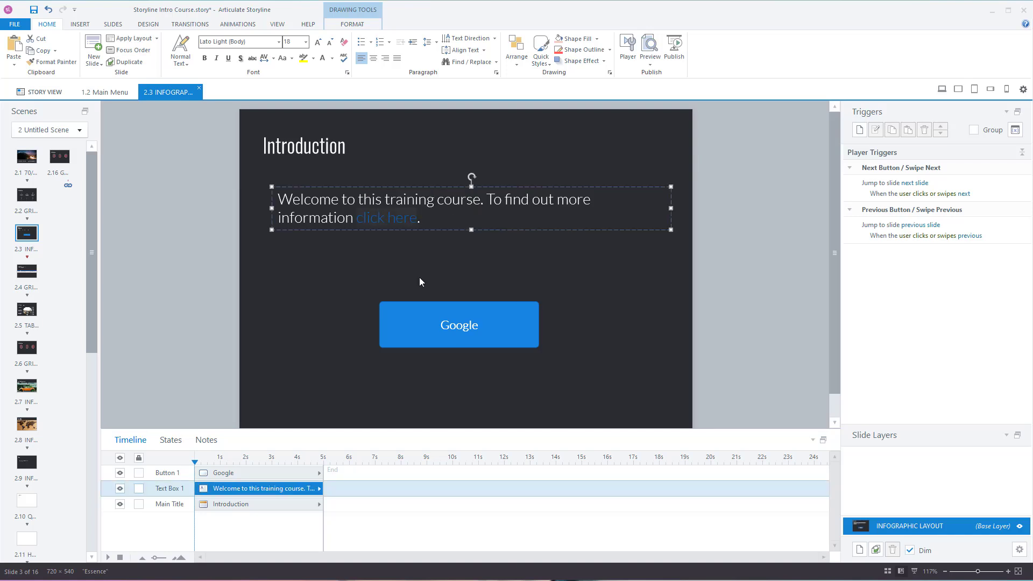
{"action": "right_click", "coordinate": [387, 223]}
{"action": "left_click", "coordinate": [438, 357]}
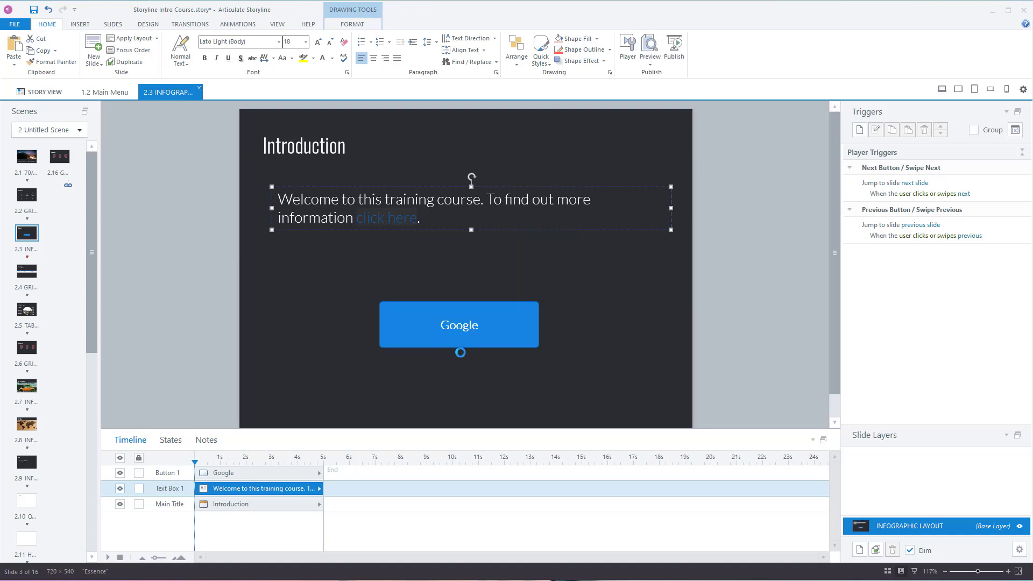